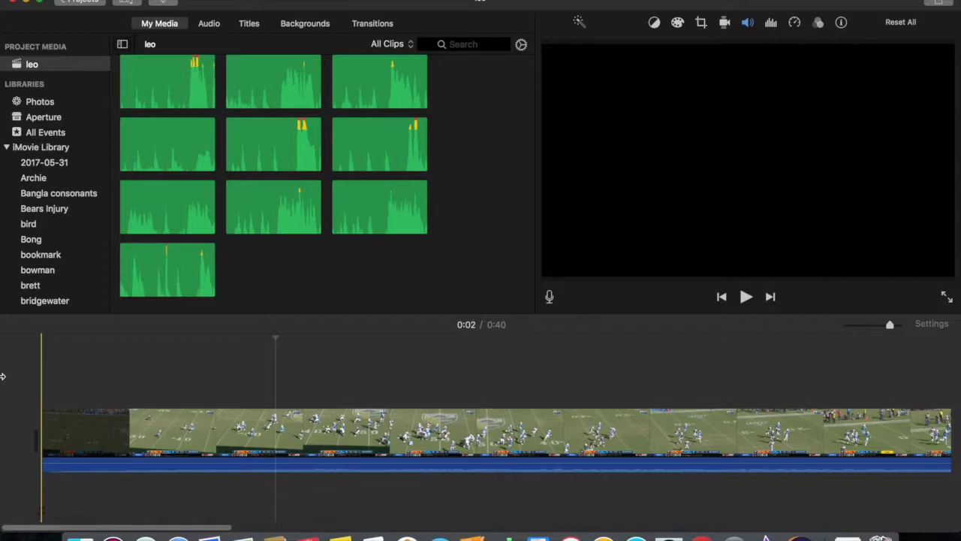
Step: Play the football clip from its start while scrolling along the timeline, then pause
click(42, 387)
key(space)
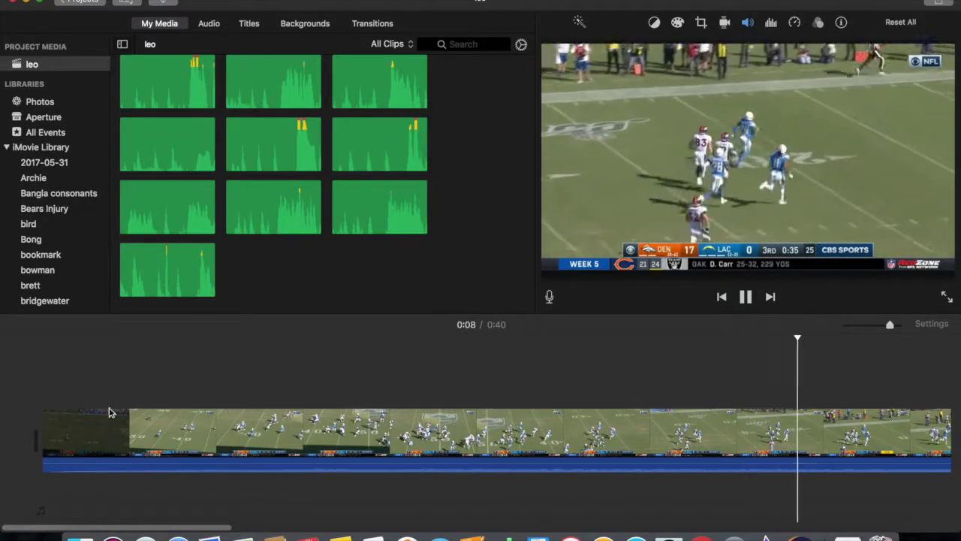
scroll(245, 452, right, 3)
scroll(246, 452, right, 3)
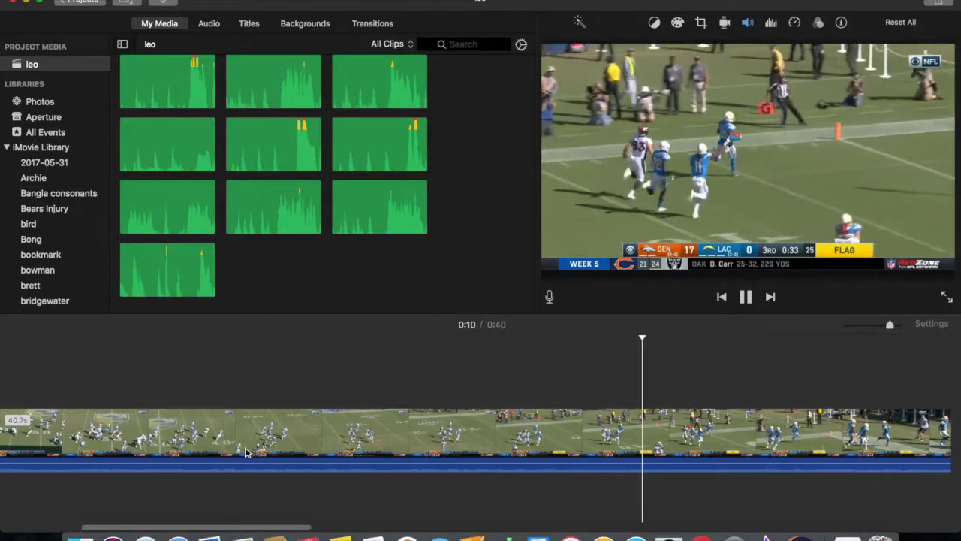
scroll(246, 452, right, 2)
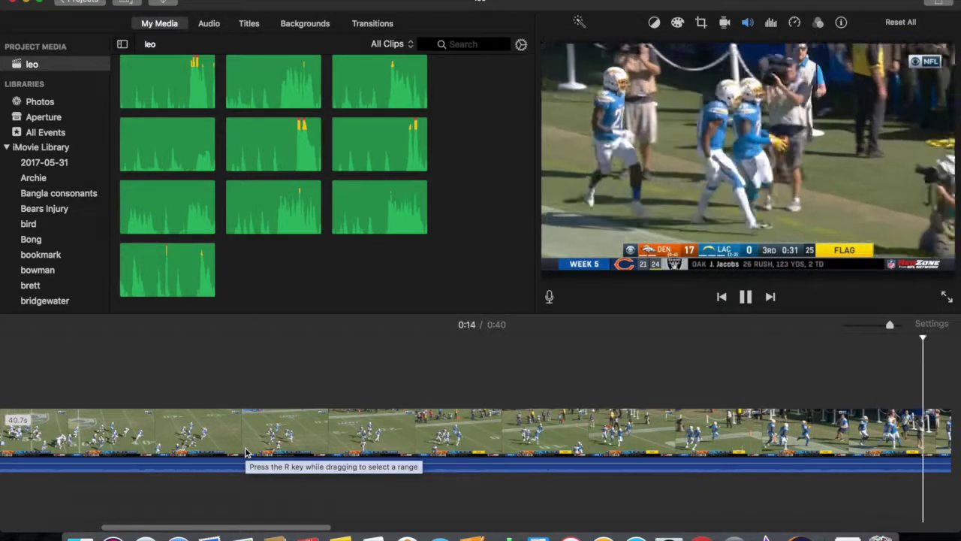
scroll(246, 451, right, 1)
key(space)
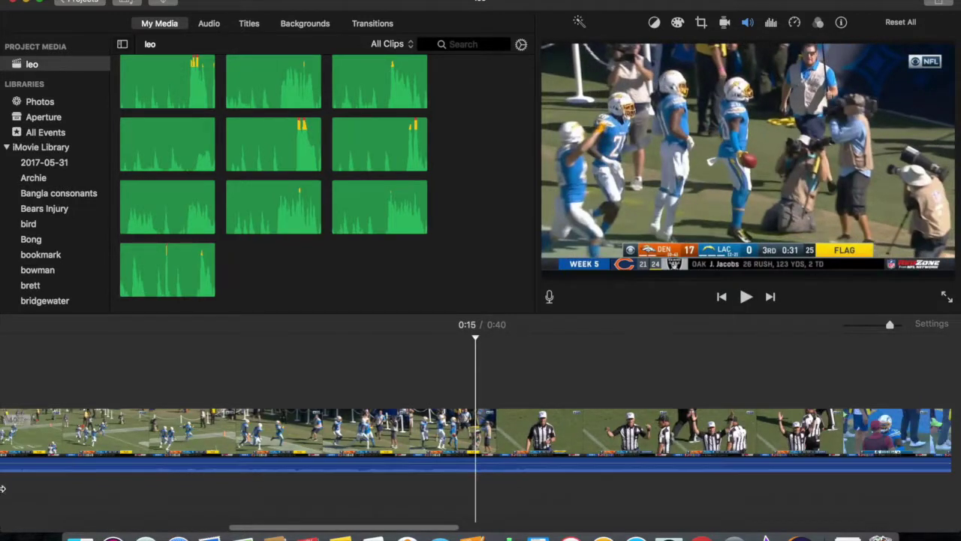
scroll(243, 488, left, 3)
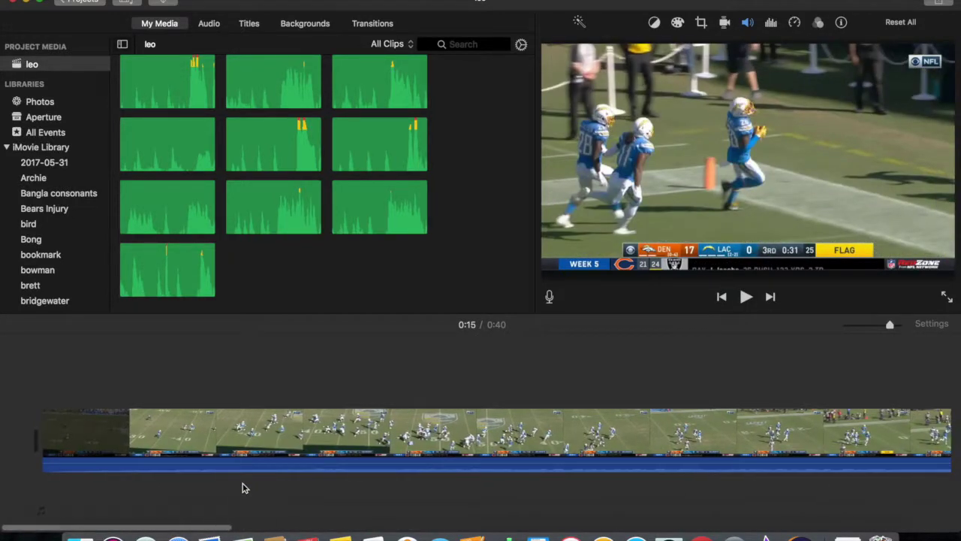
Step: Detach the football clip's audio and delete the resulting green audio clip
click(342, 434)
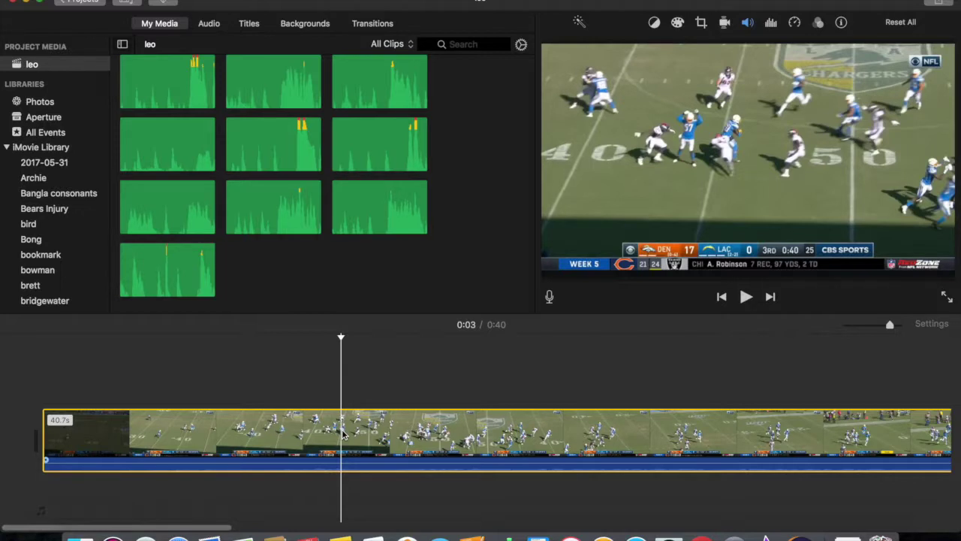
right_click(343, 434)
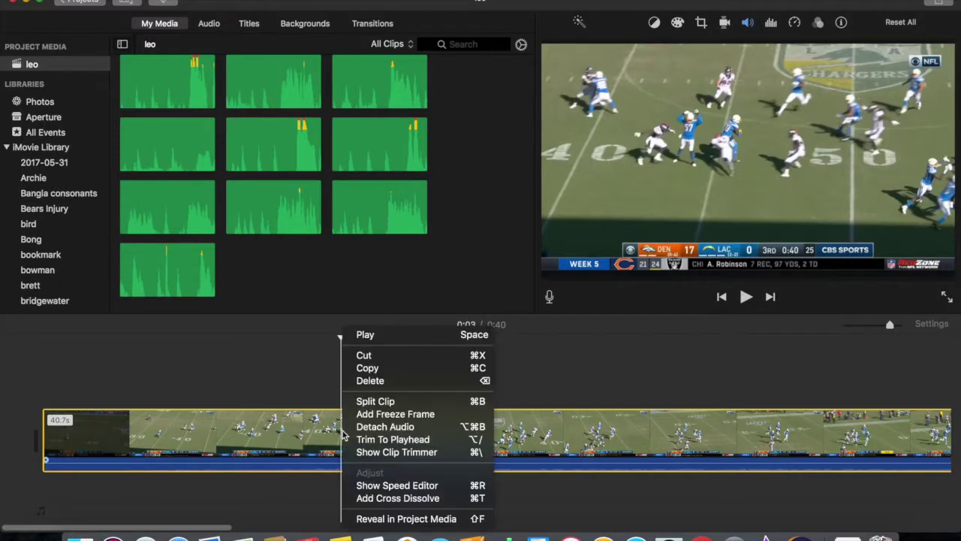
click(385, 427)
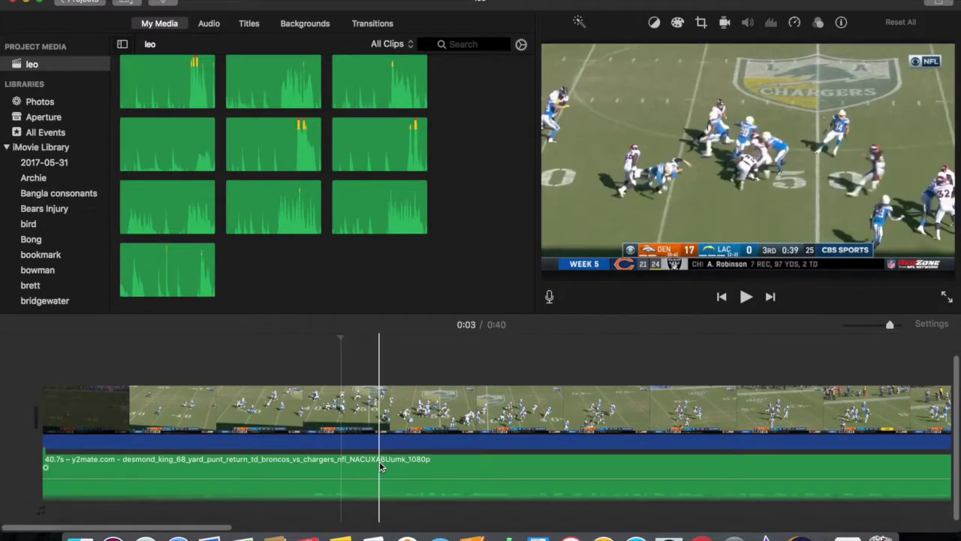
click(381, 466)
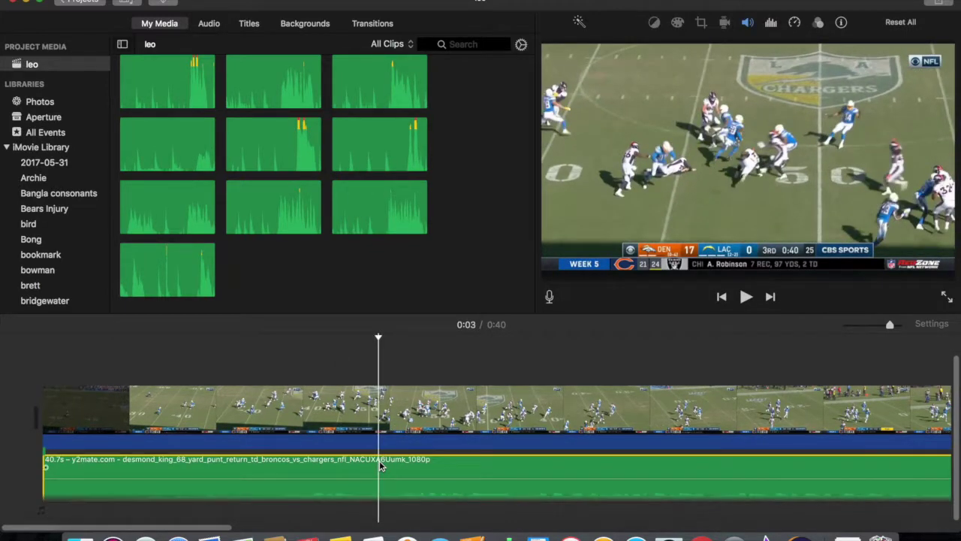
key(Delete)
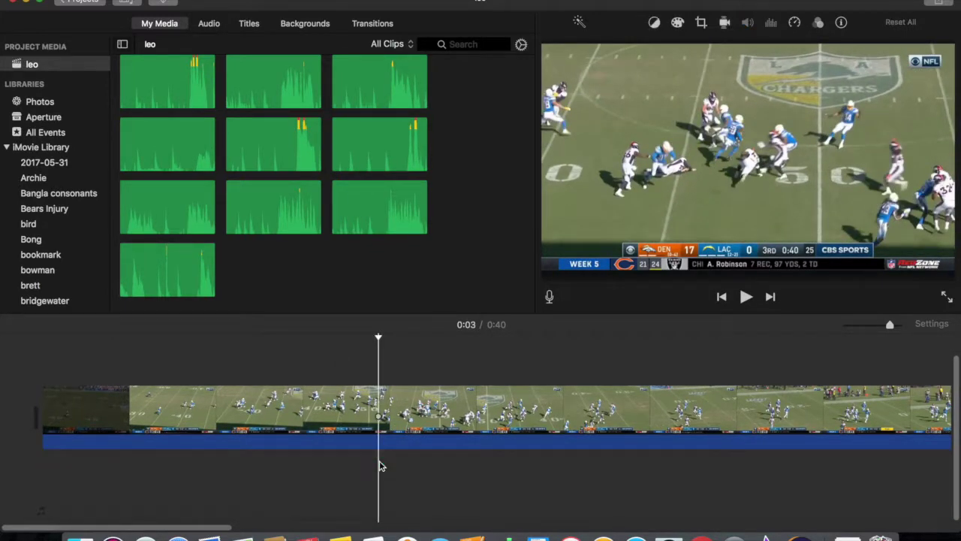
Step: Replay the clip from the beginning, then park the playhead three seconds in
click(42, 355)
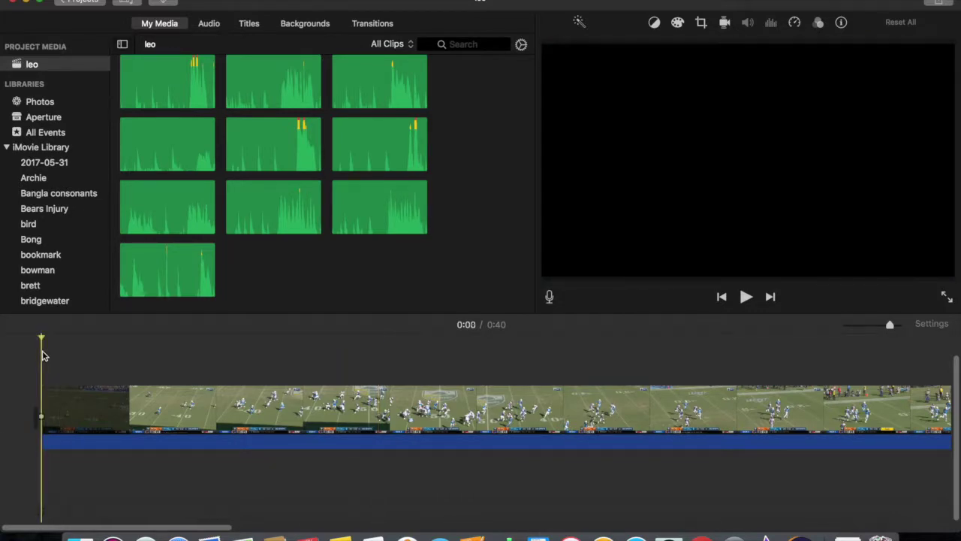
key(space)
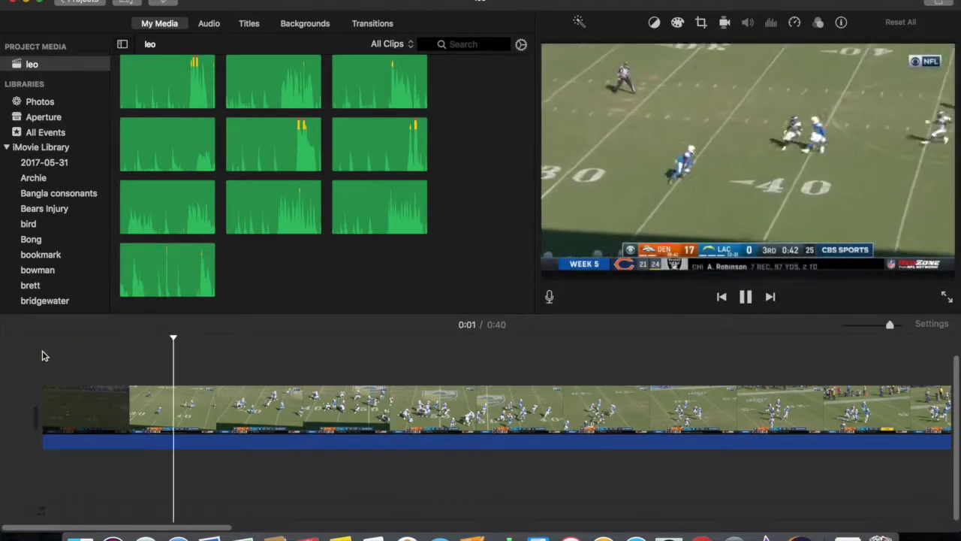
key(space)
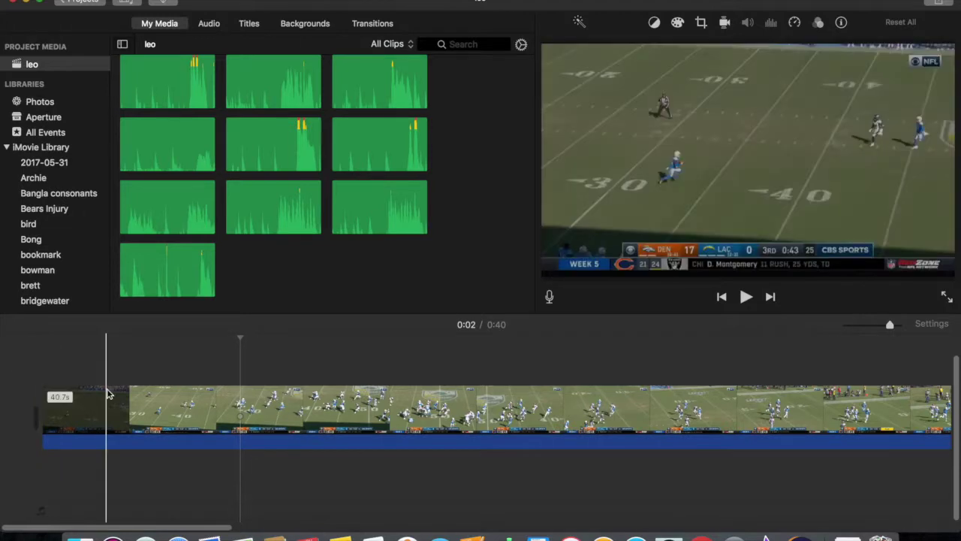
click(378, 410)
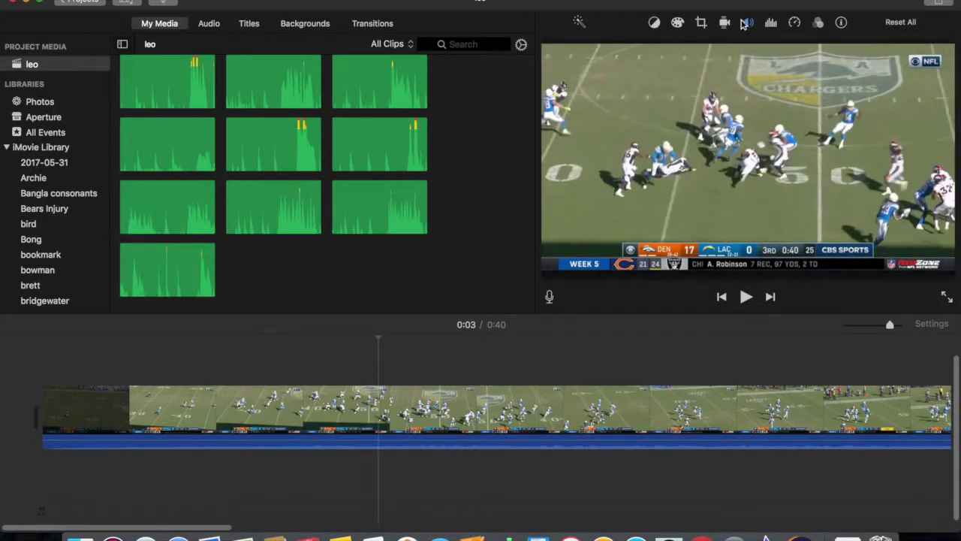
Step: Mute the football clip's volume, play it to confirm silence, then reselect it at the start
click(748, 24)
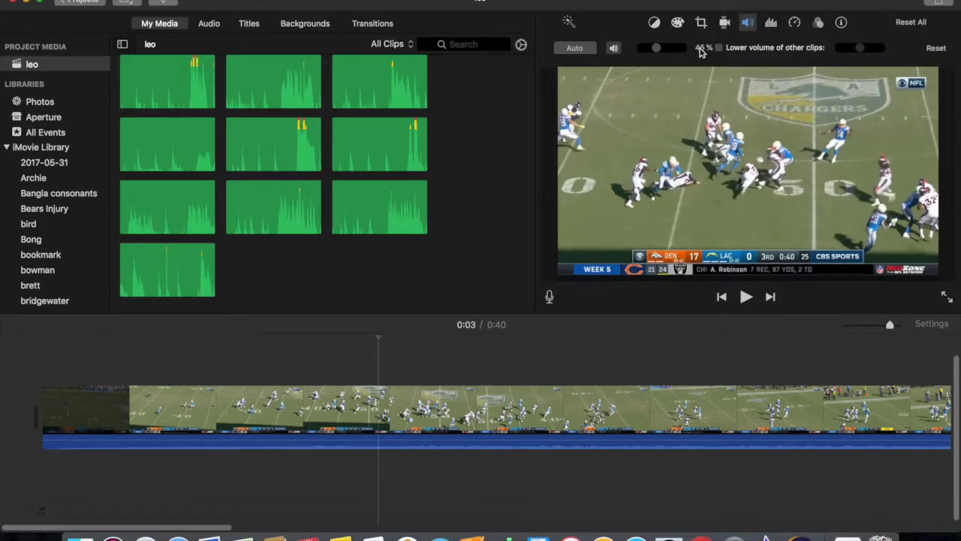
click(614, 49)
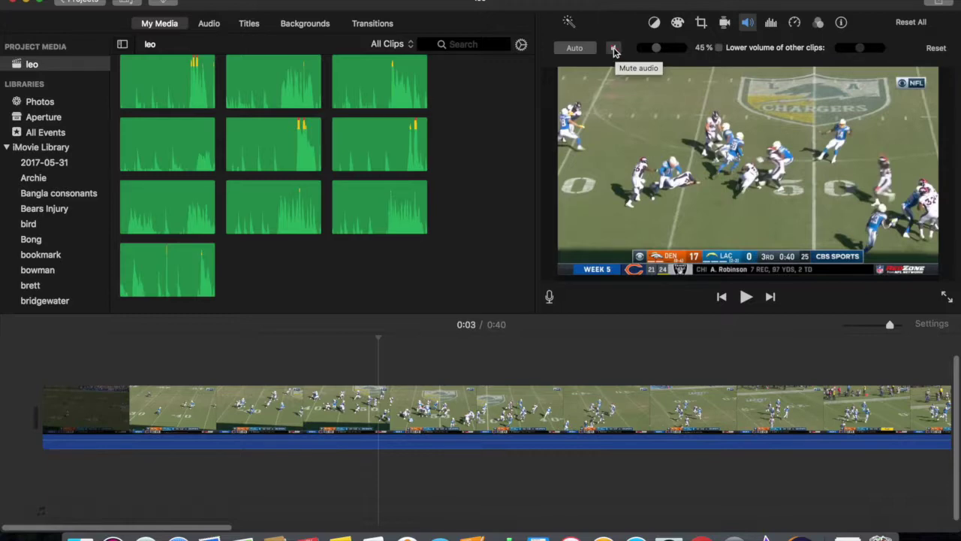
key(space)
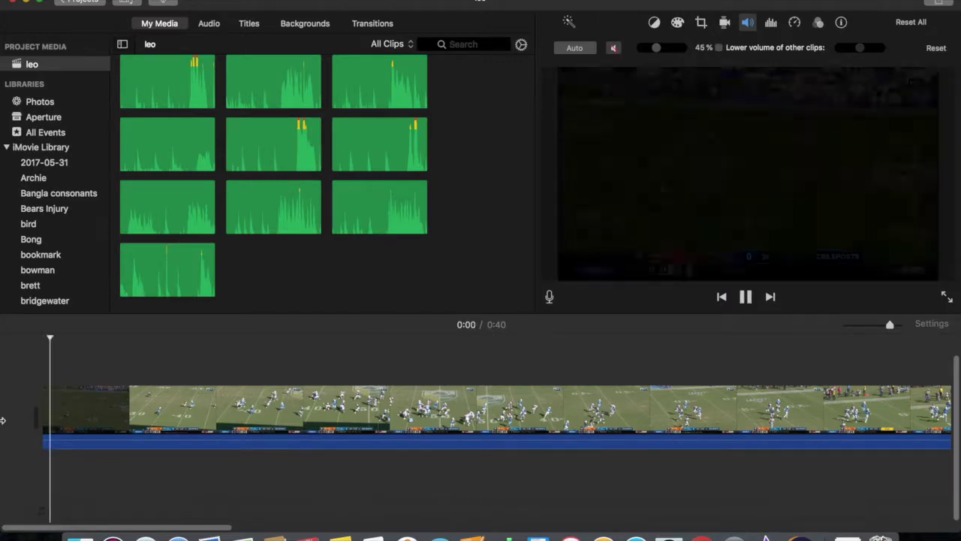
key(space)
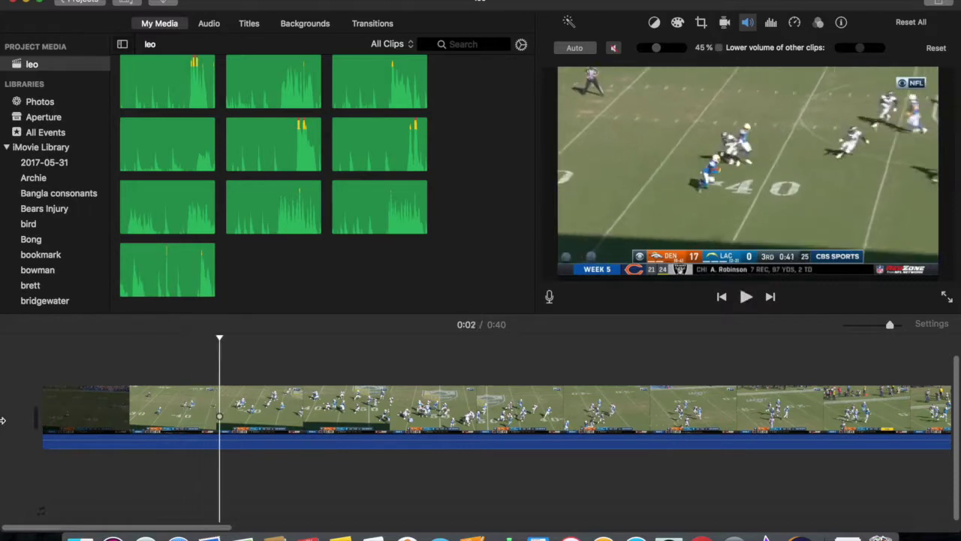
click(39, 383)
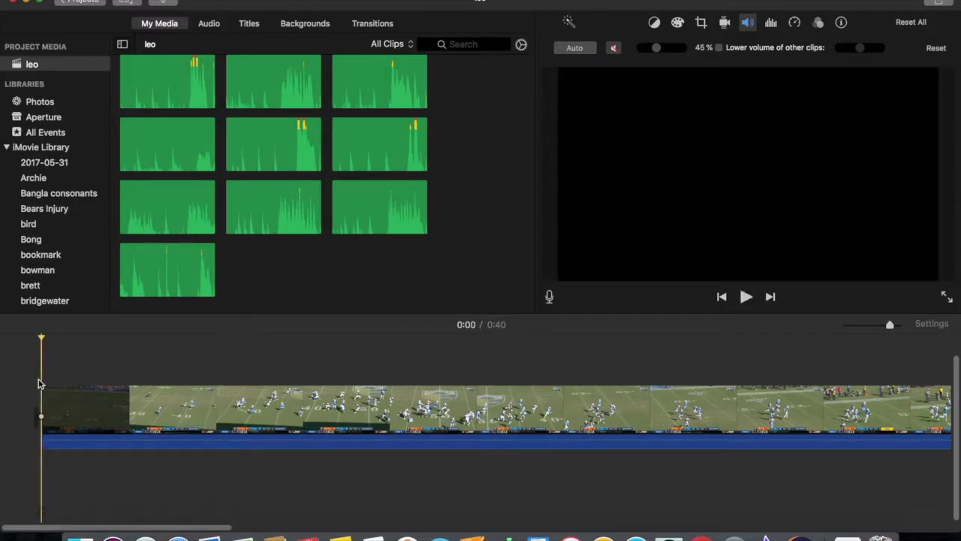
click(55, 408)
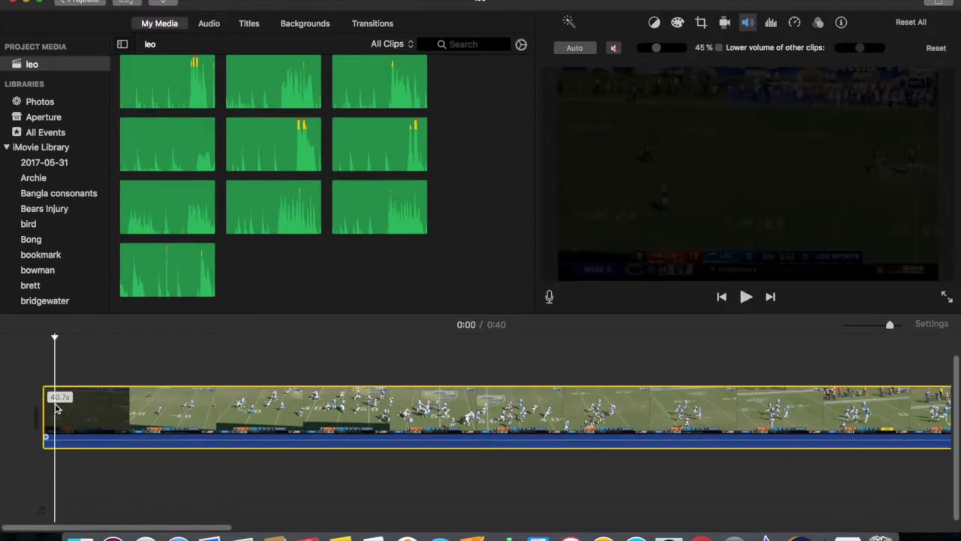
Step: Show the voiceover controls with V and begin recording from 0:00 at the clip's start
click(310, 418)
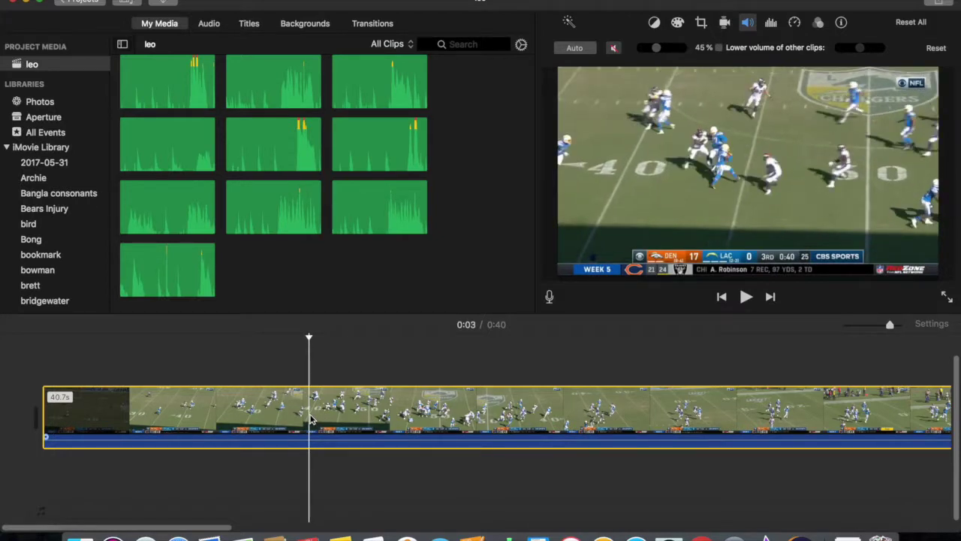
key(v)
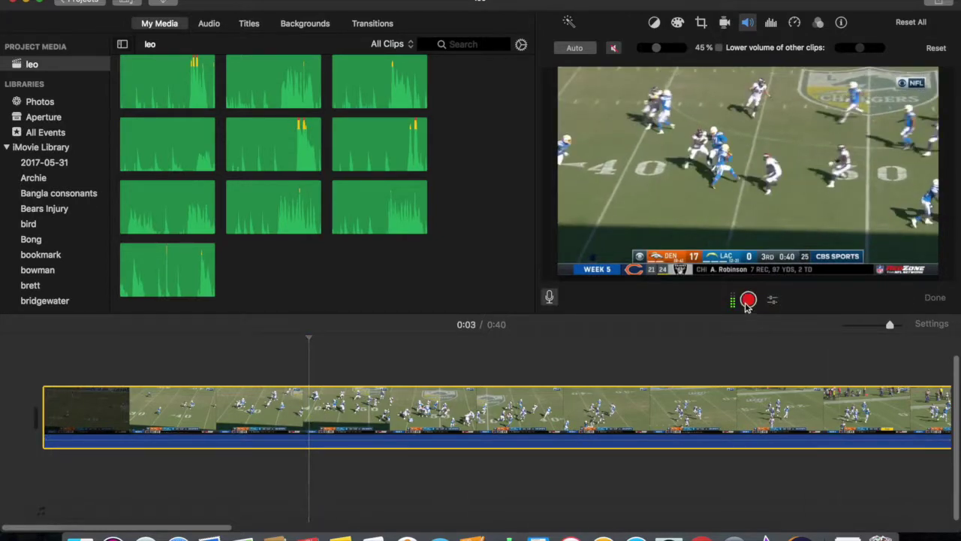
click(717, 387)
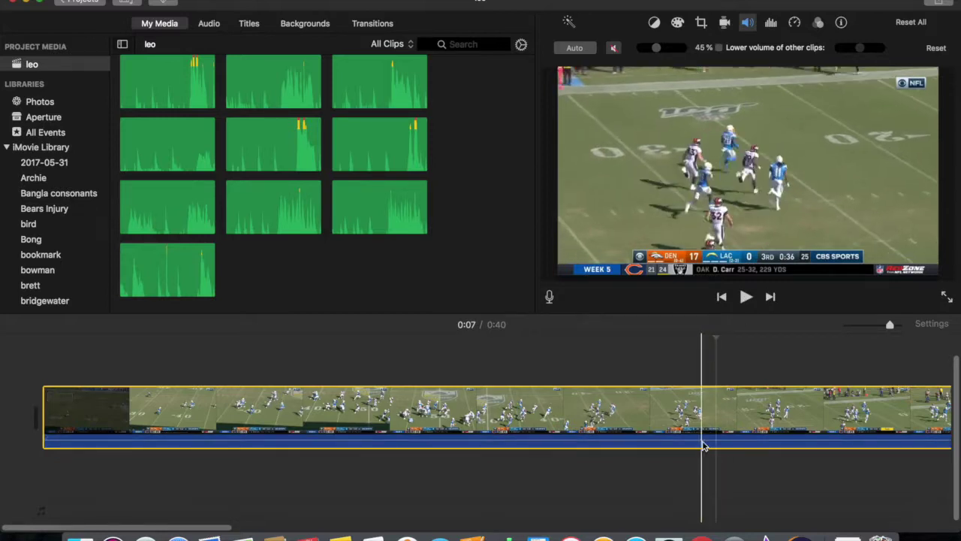
key(v)
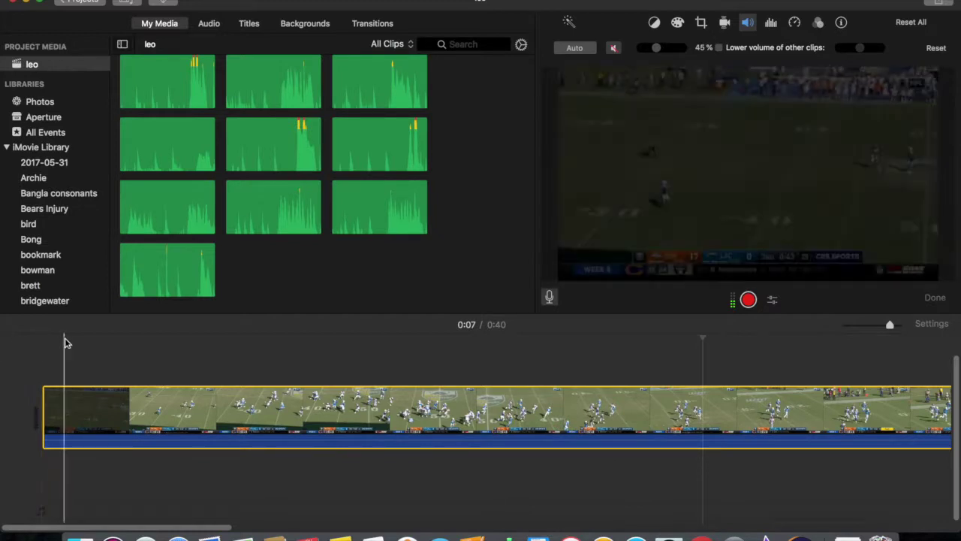
click(43, 354)
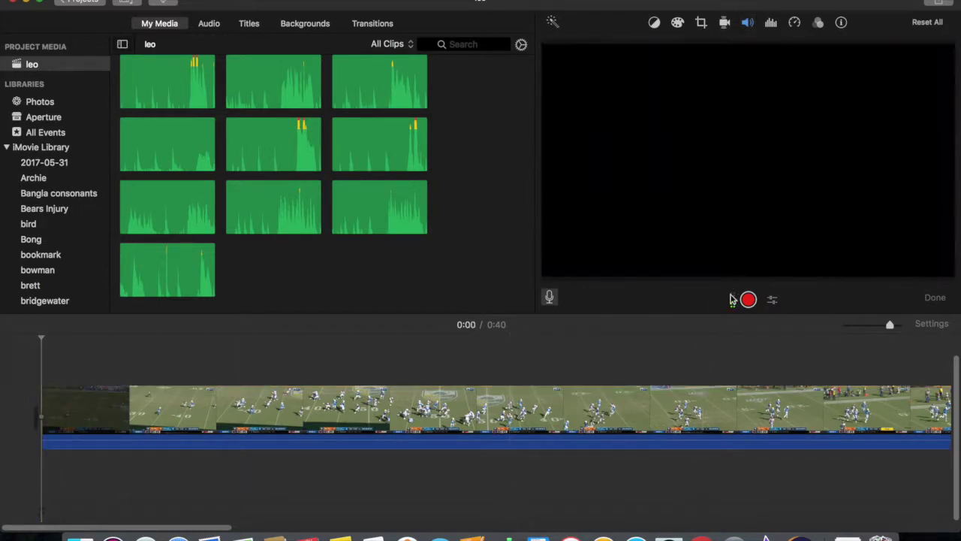
click(749, 299)
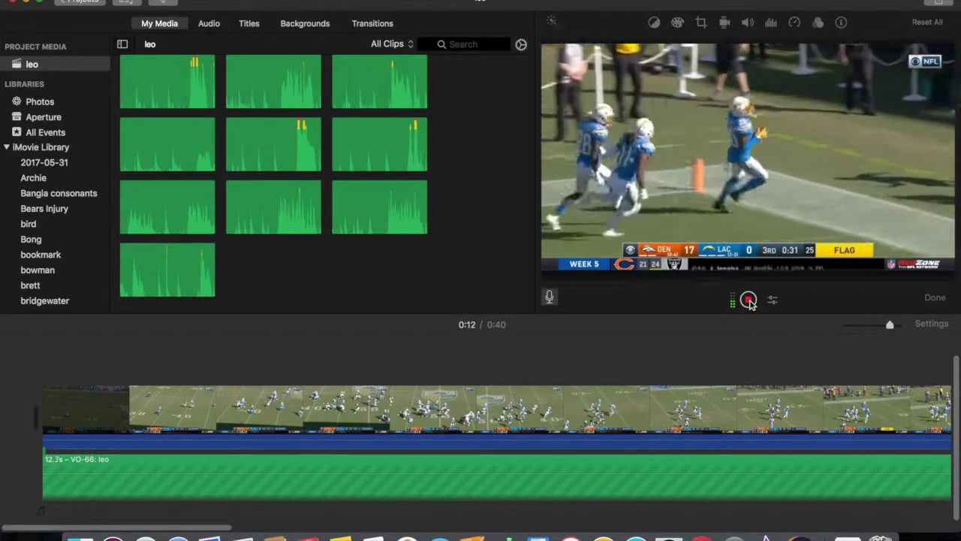
Step: Stop the voiceover at 14.0 seconds, leaving the VO-66 clip under the football clip
click(749, 301)
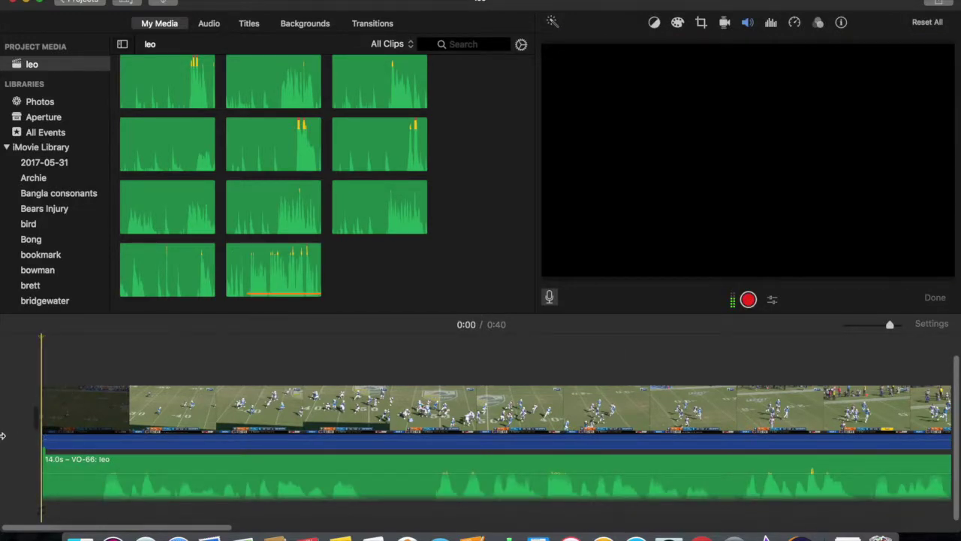
key(space)
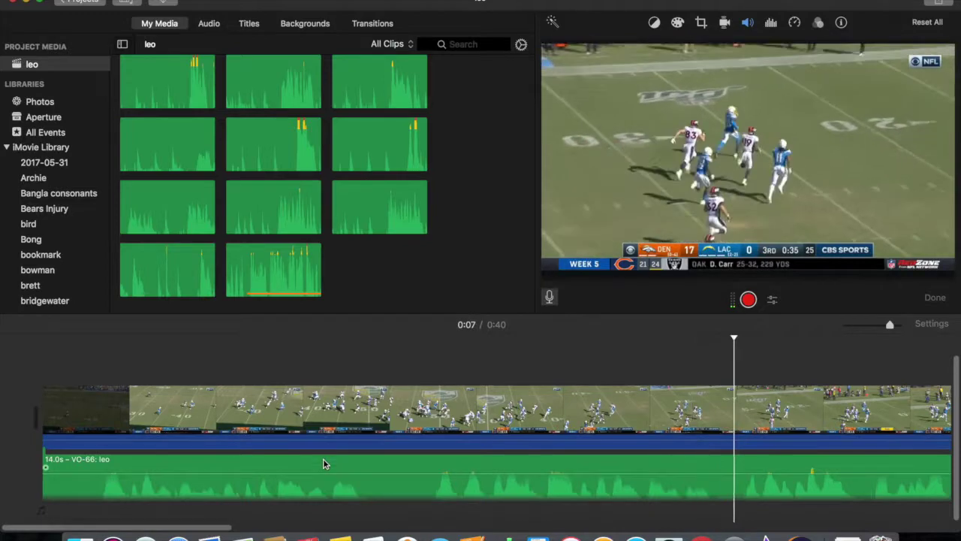
scroll(323, 463, right, 10)
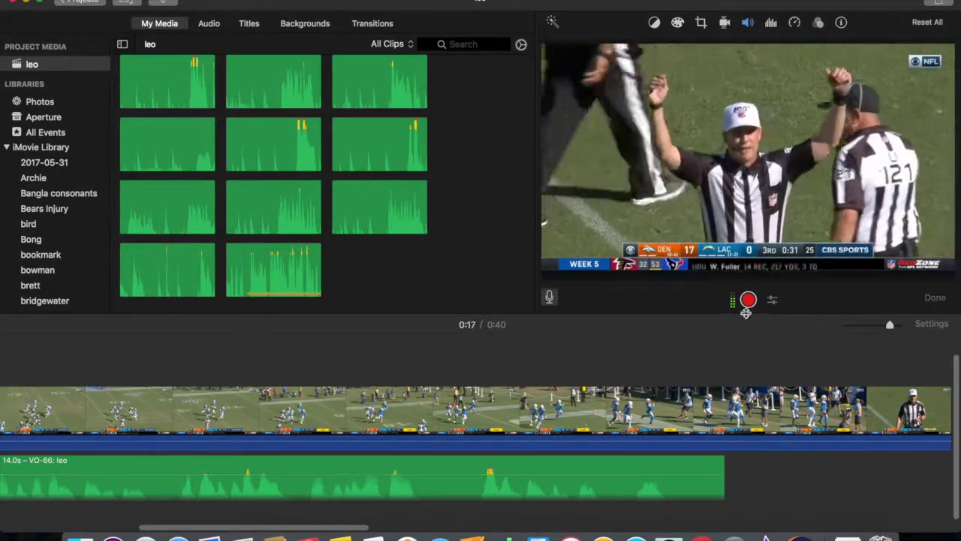
click(648, 422)
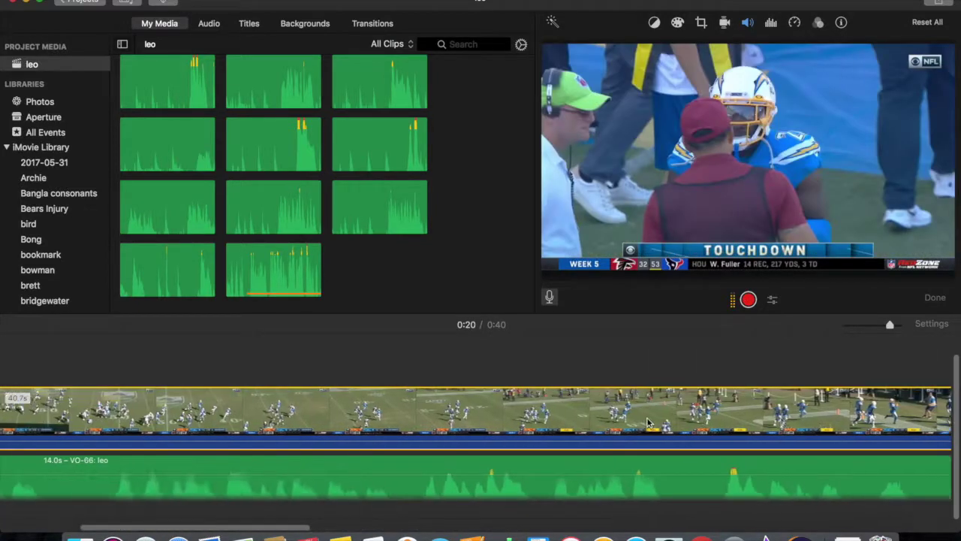
scroll(648, 422, left, 3)
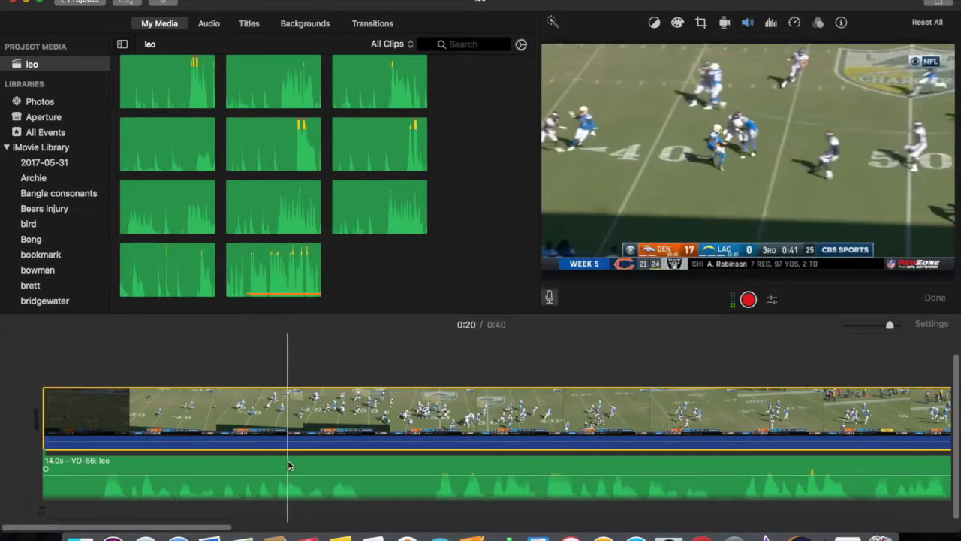